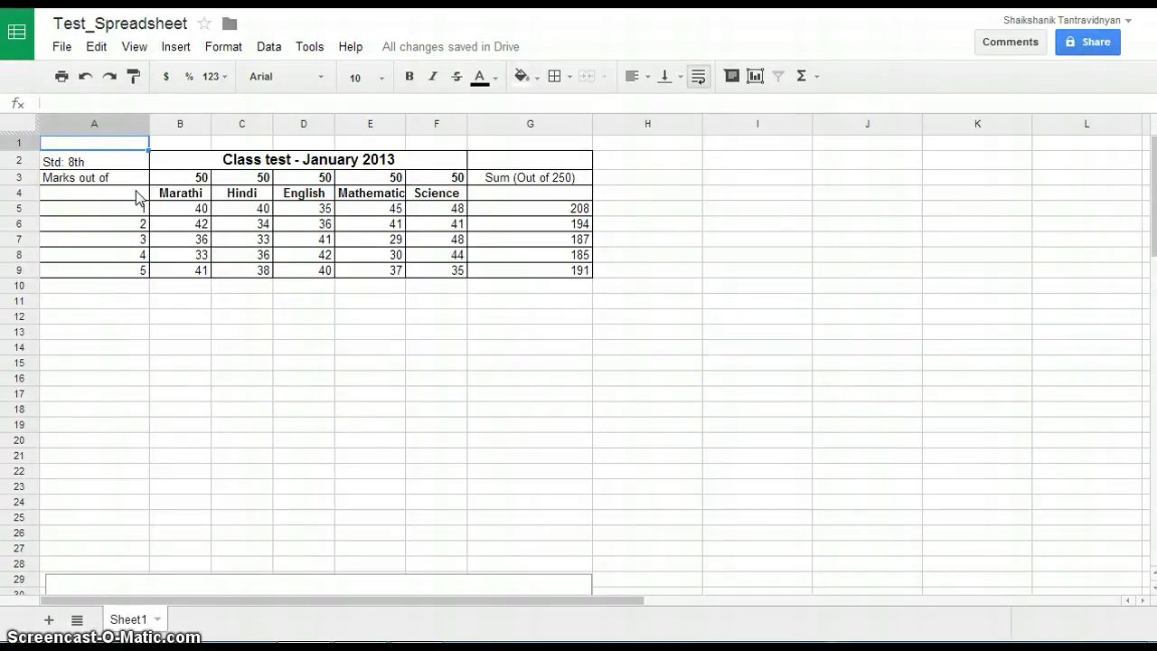
Select the marks table A4:F9 and open the Insert menu
left_click_drag(143, 199, 430, 275)
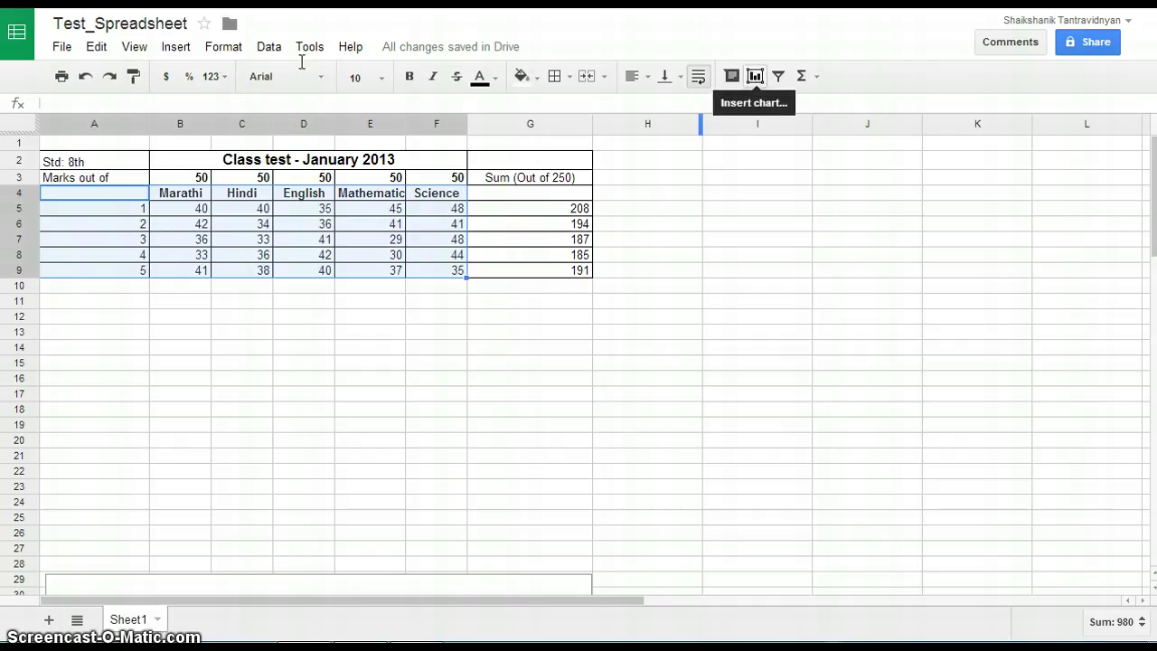
left_click(177, 48)
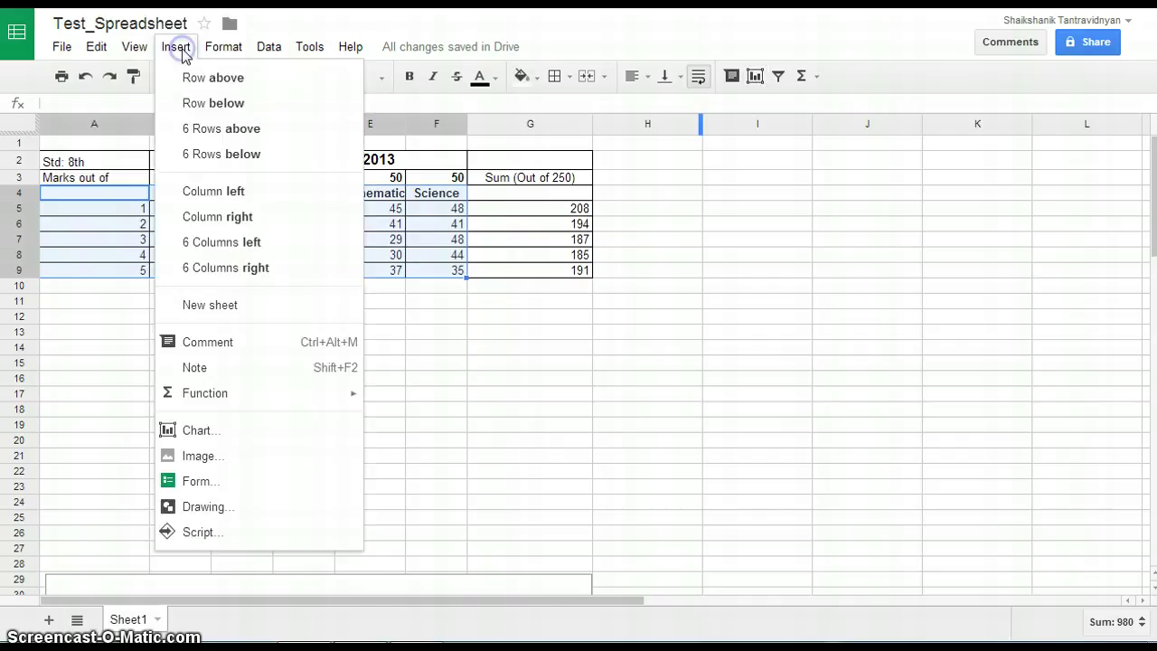
Start a column chart from Sheet1!A4:F9 using column A student numbers as labels
left_click(223, 439)
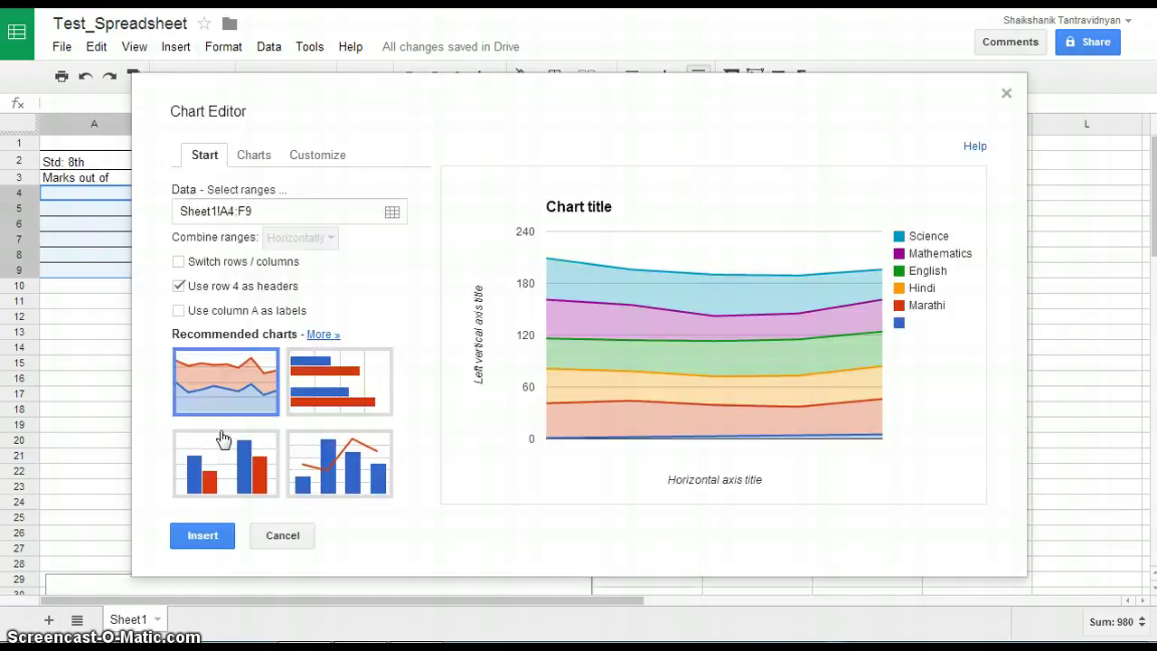
left_click(223, 439)
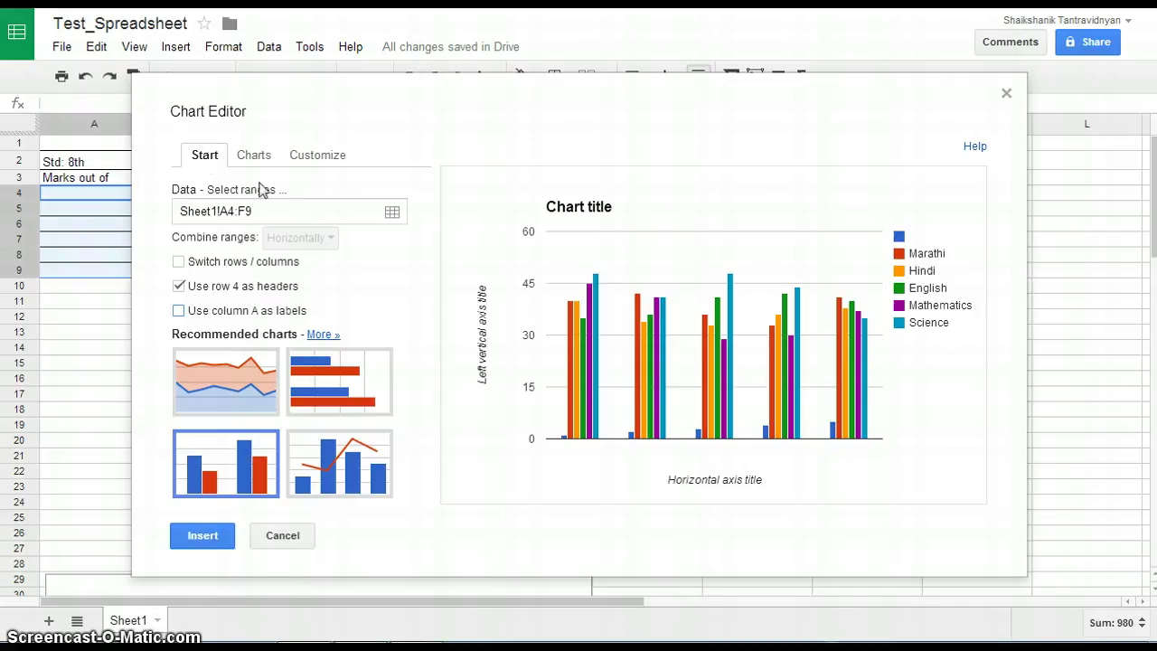
left_click(395, 213)
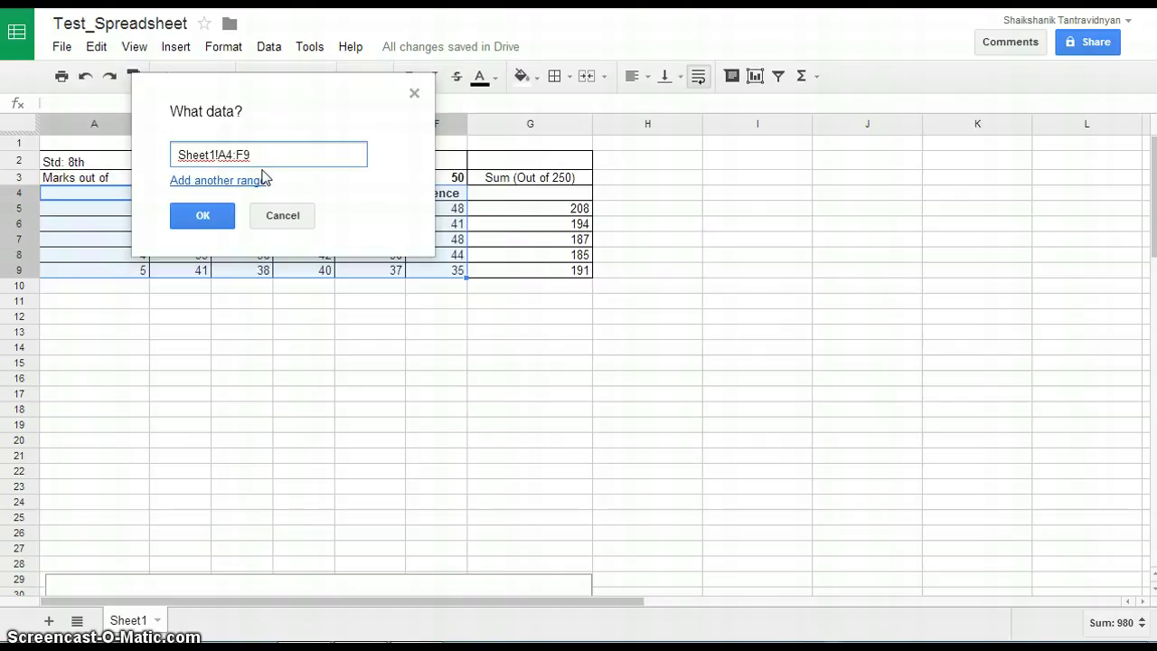
left_click(203, 217)
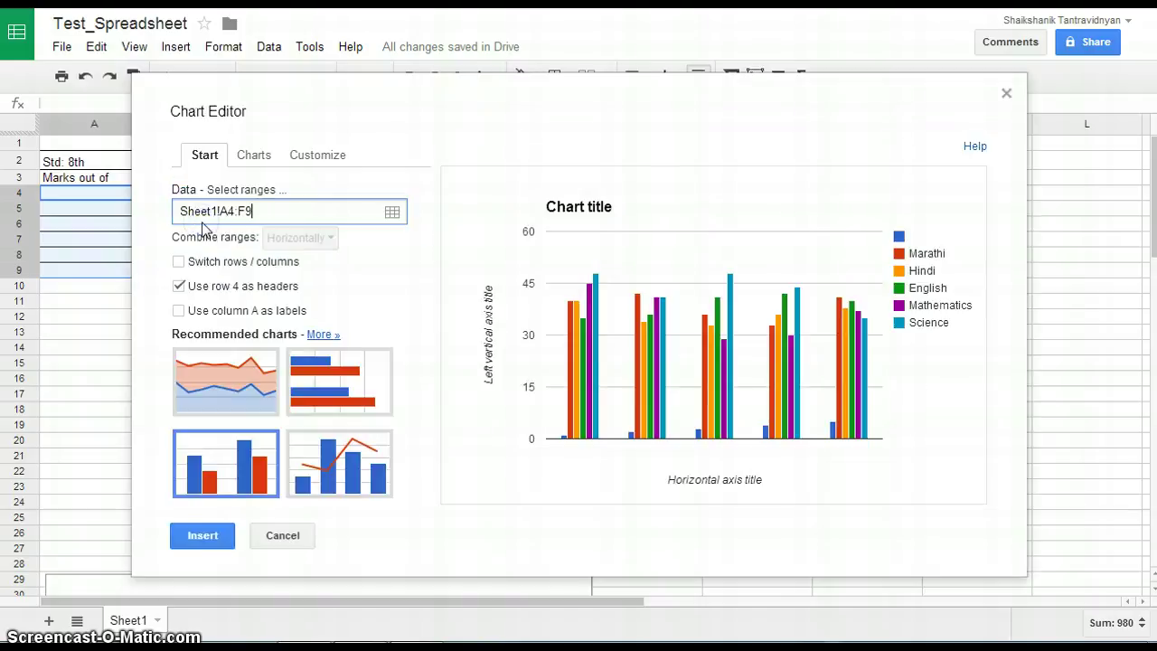
left_click(179, 311)
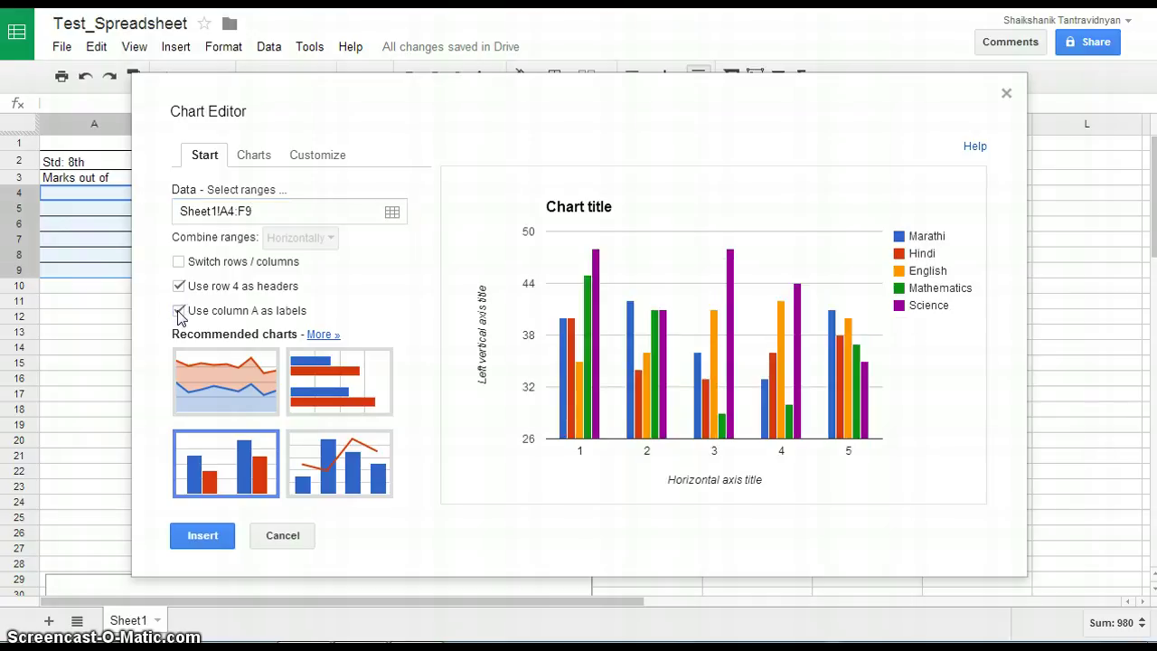
left_click(254, 157)
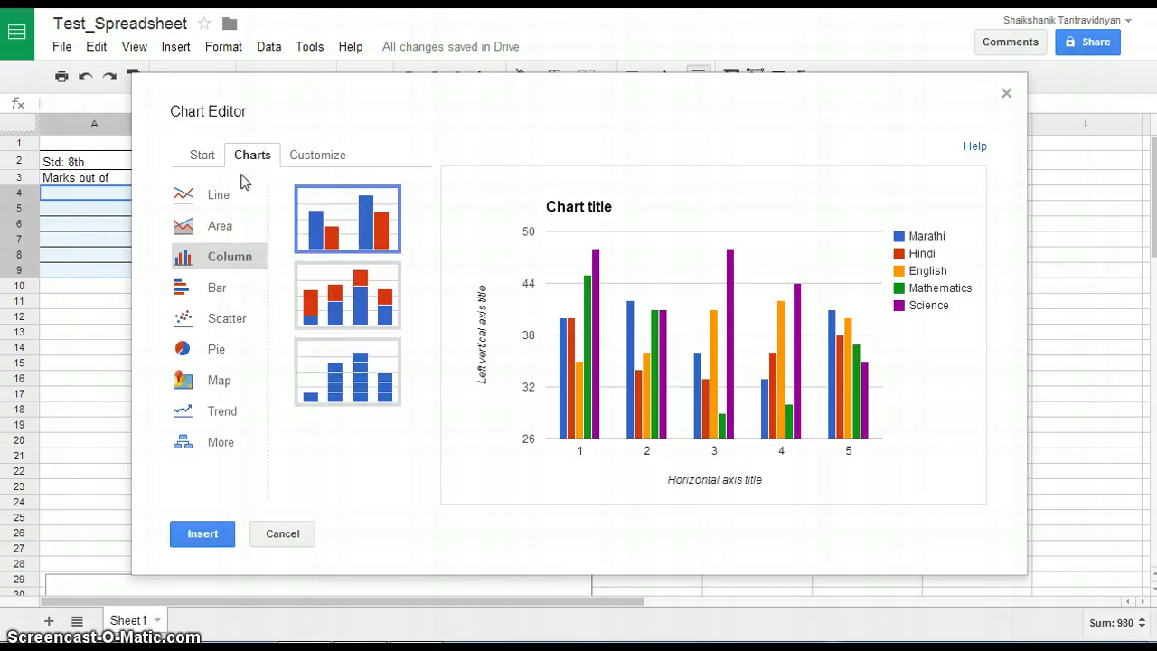
Compare the line and area styles, then pick the standard clustered column chart
left_click(226, 197)
left_click(222, 229)
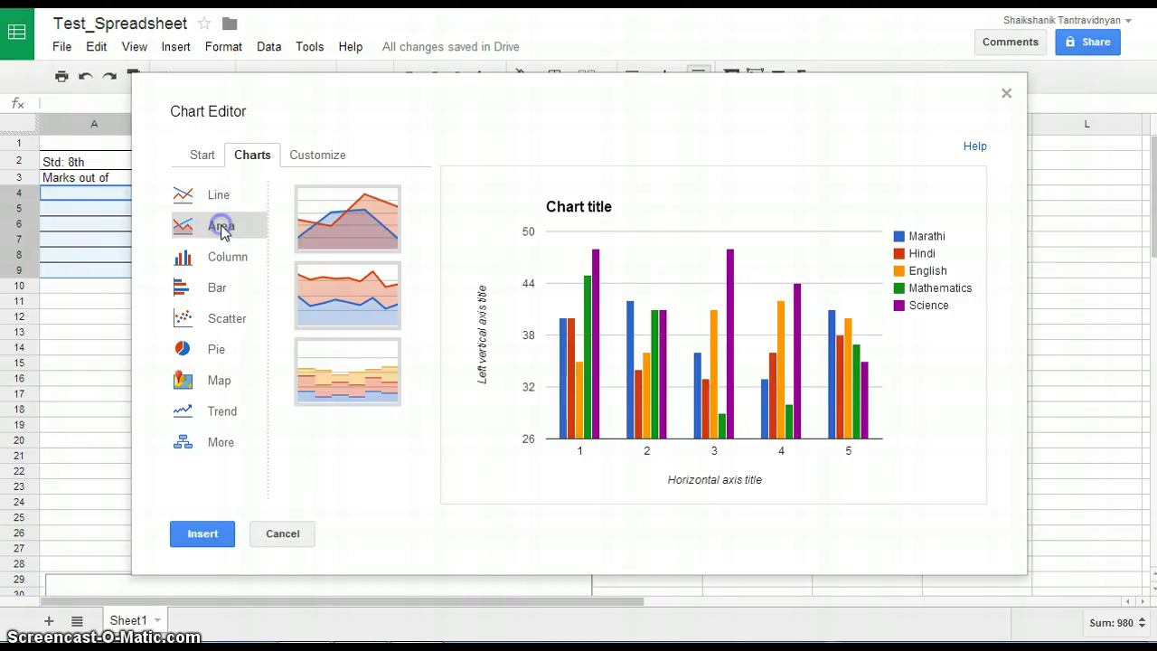
left_click(222, 262)
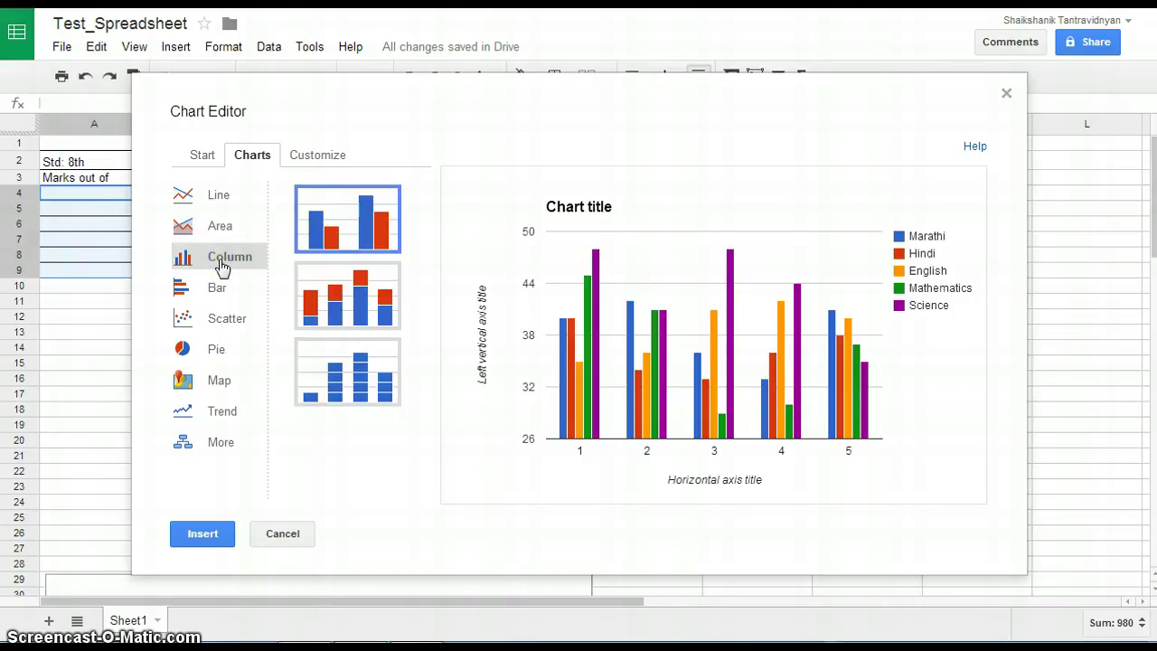
left_click(333, 236)
In the Customize settings, inspect the horizontal axis title placeholder
left_click(328, 159)
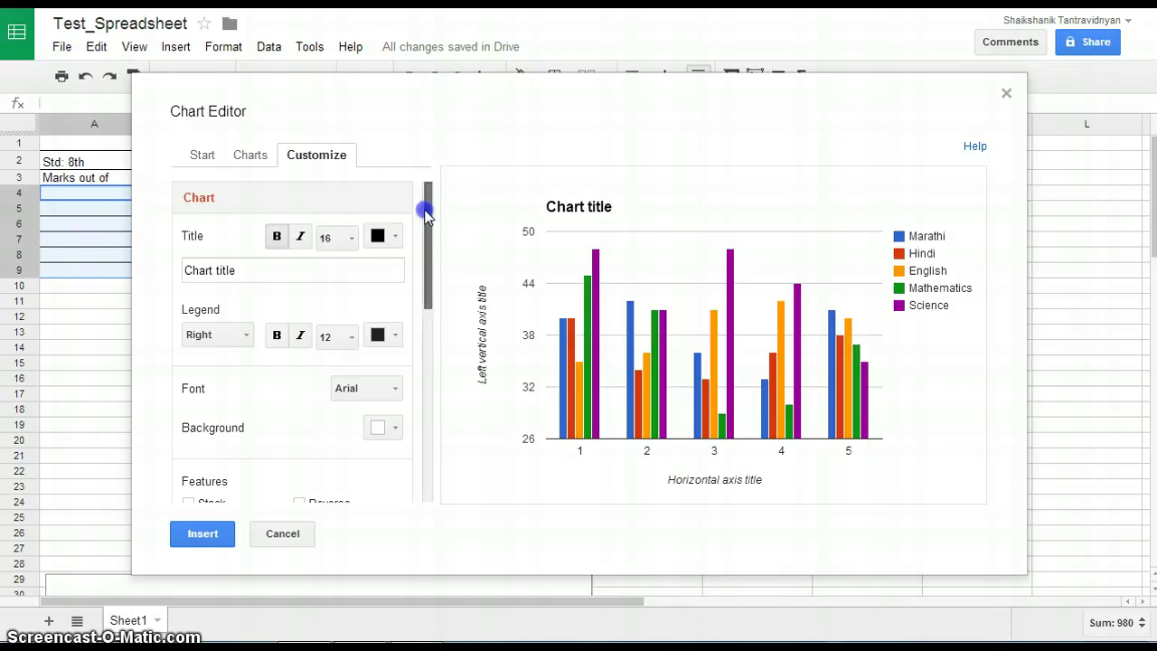
left_click_drag(426, 224, 423, 229)
left_click_drag(251, 209, 167, 207)
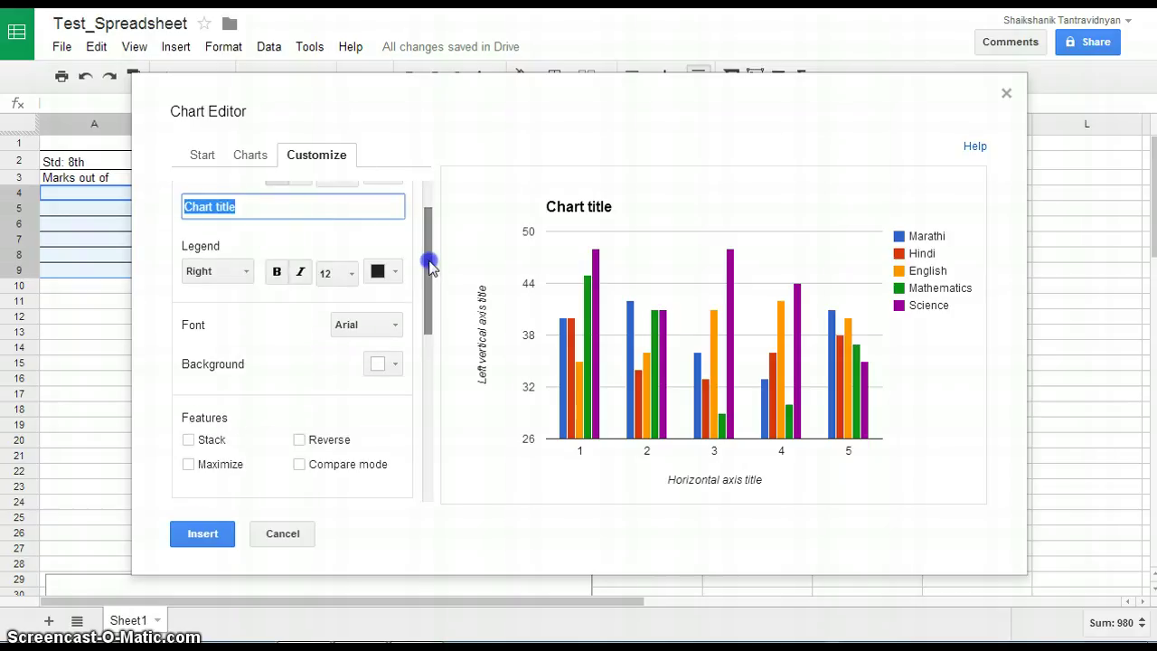
left_click_drag(428, 261, 425, 288)
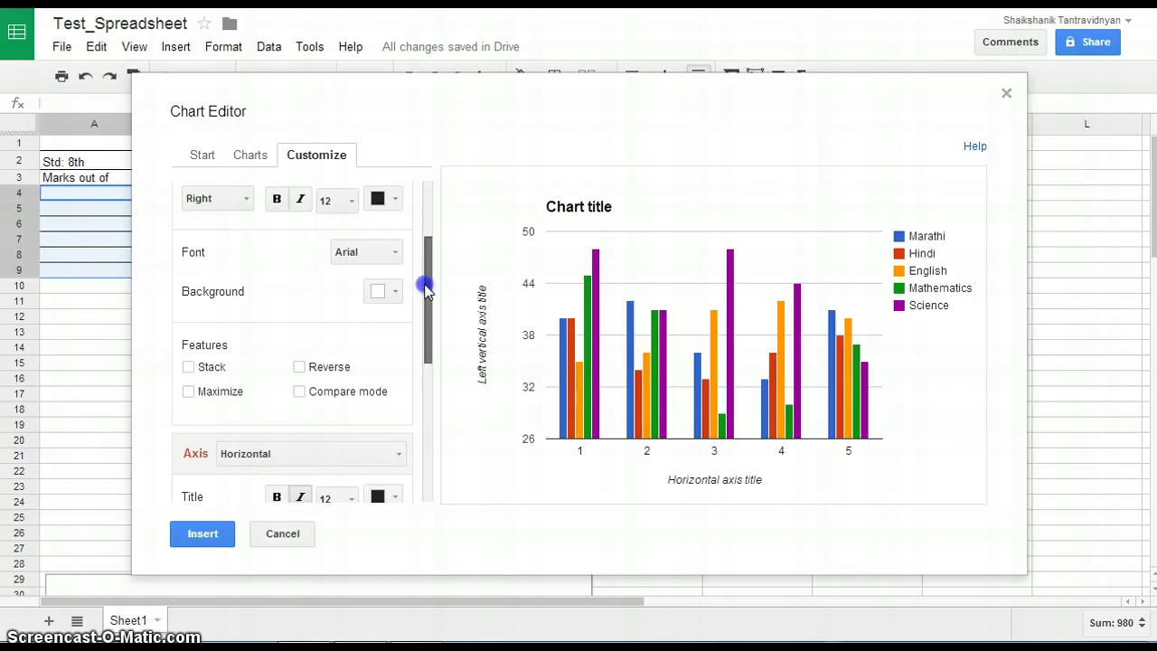
scroll(426, 294, "down", 4)
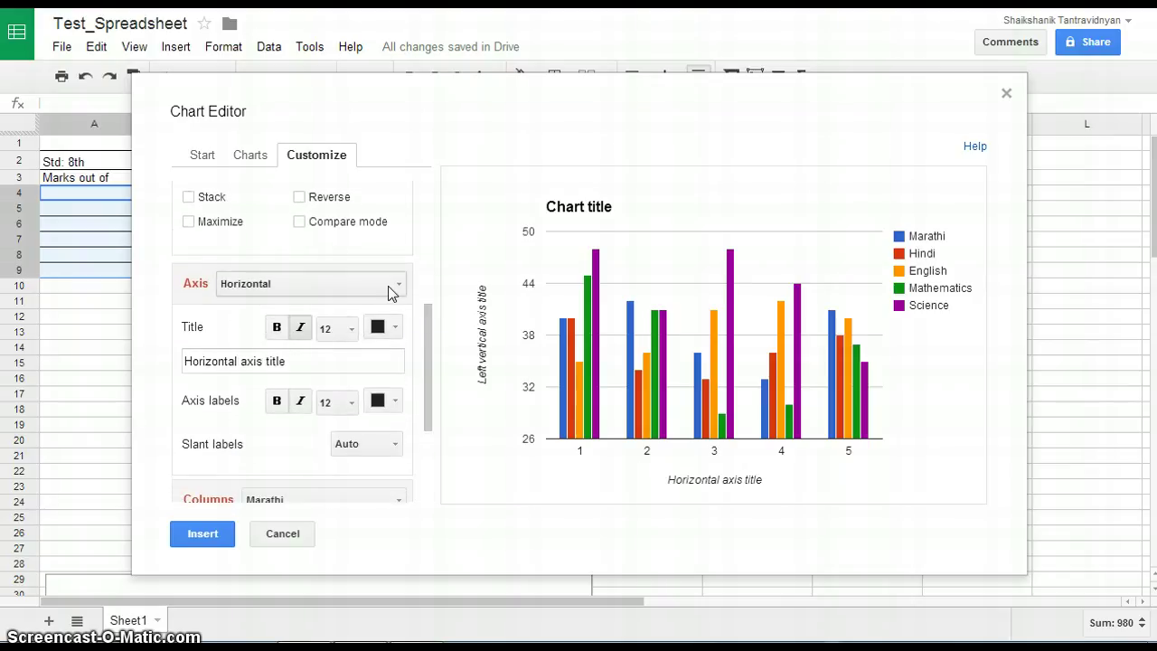
left_click(390, 288)
left_click(308, 318)
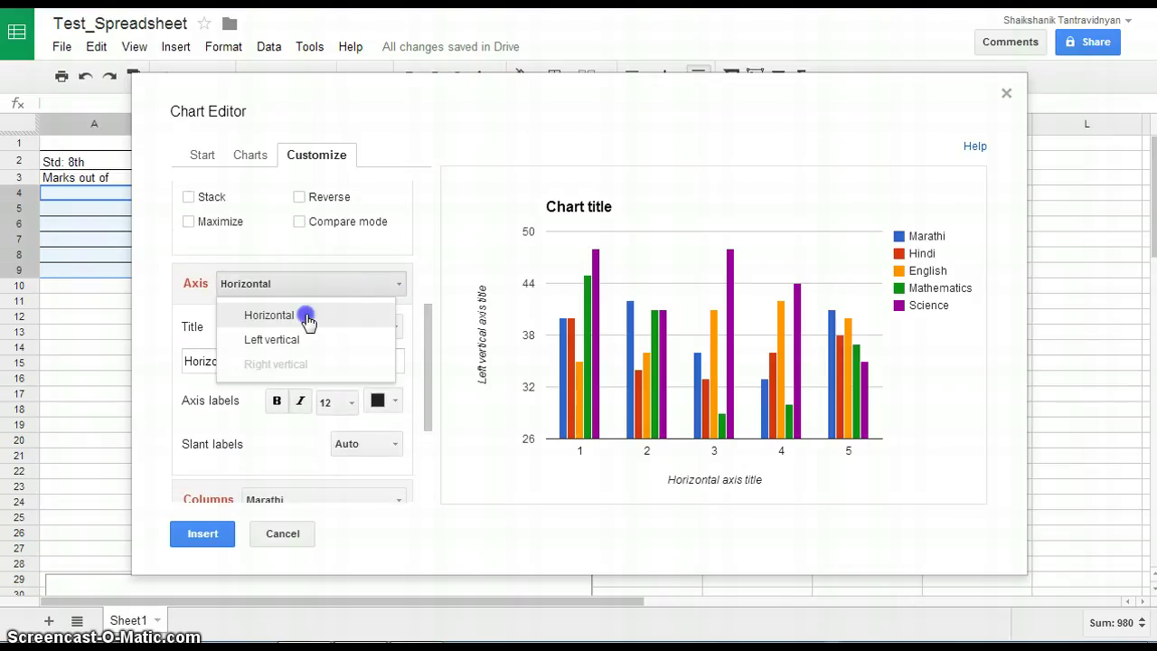
left_click(285, 361)
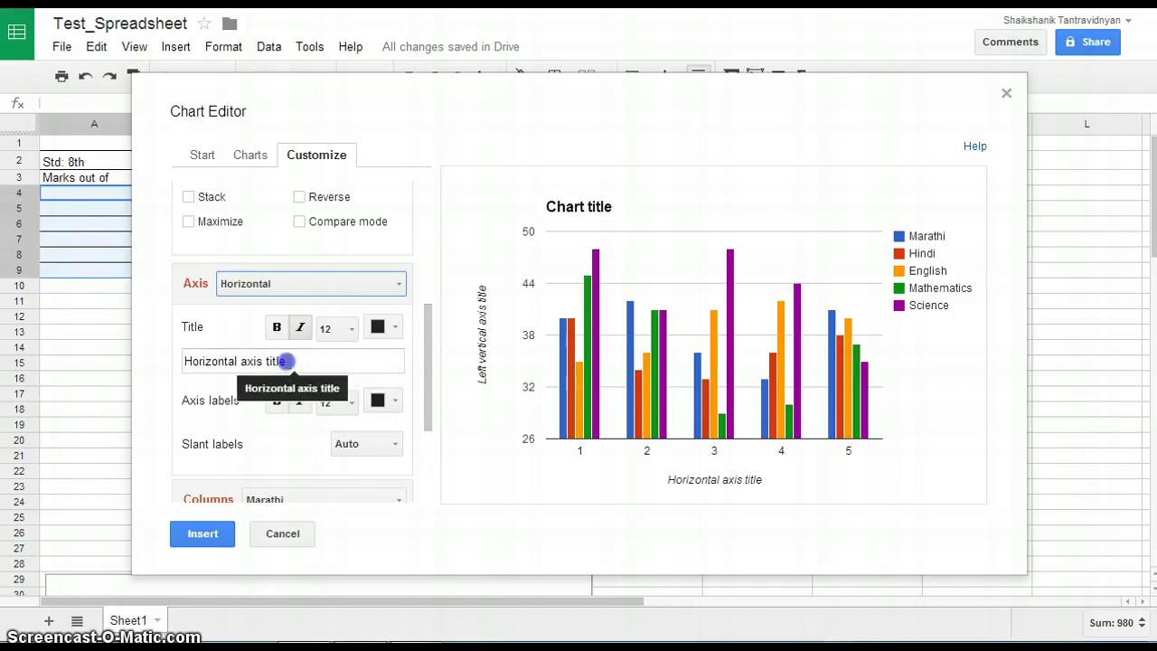
left_click_drag(285, 360, 153, 359)
Inspect the left vertical axis title, then scroll down to the Columns series options
left_click(396, 285)
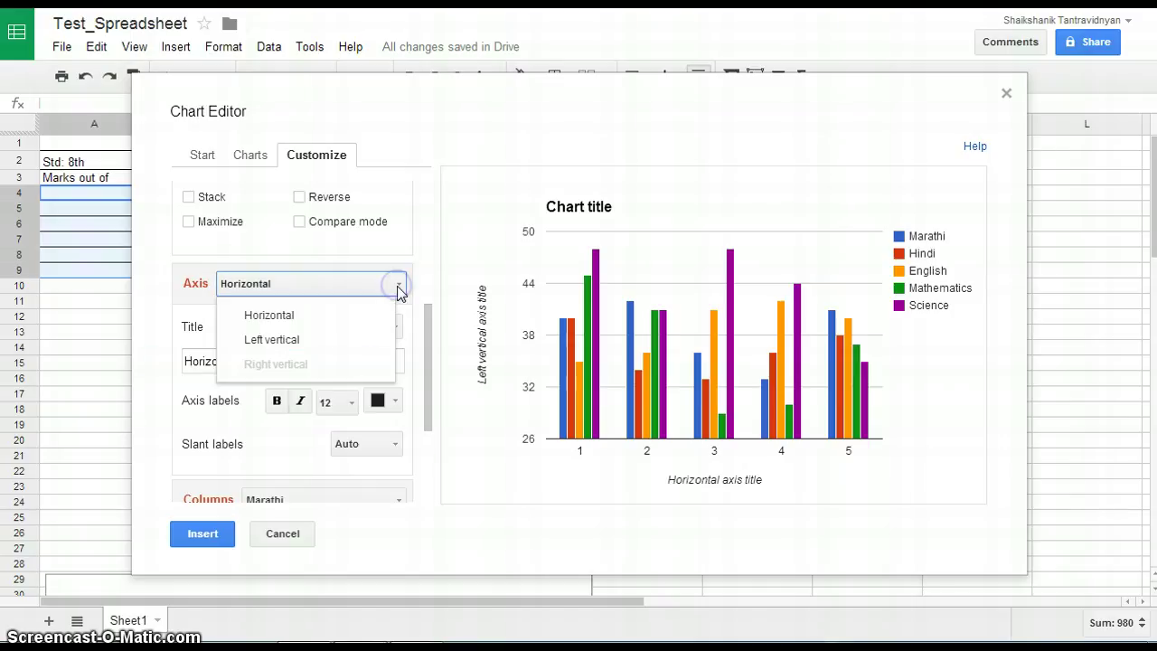
left_click(348, 340)
left_click(258, 360)
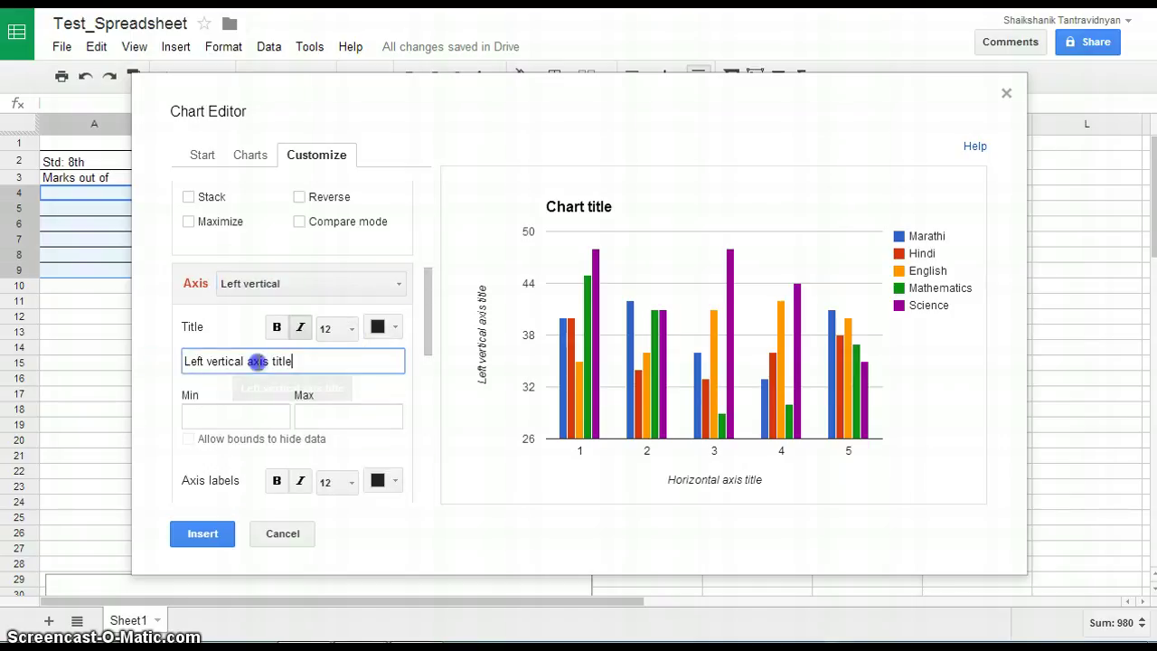
left_click_drag(293, 361, 162, 362)
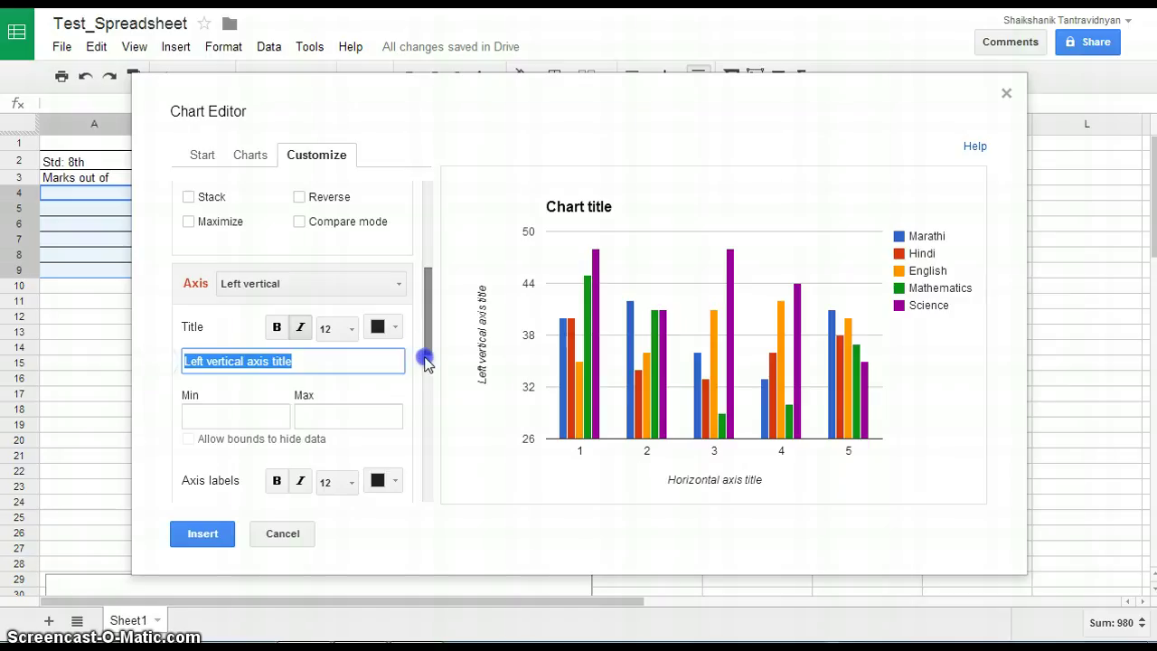
left_click_drag(426, 362, 436, 468)
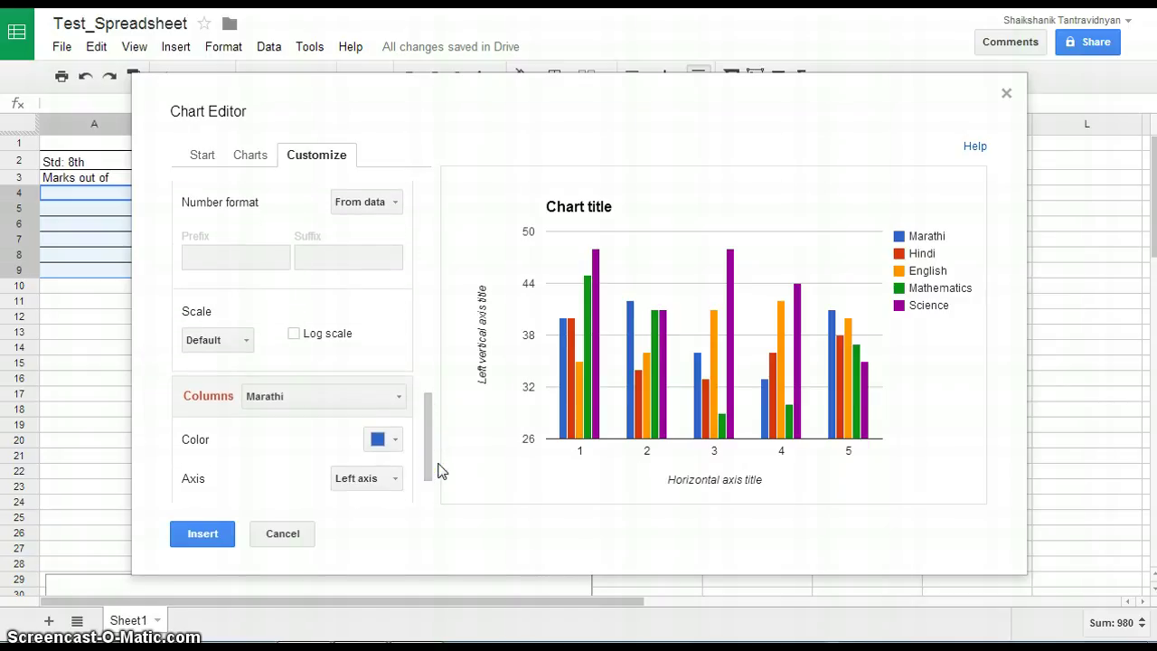
left_click_drag(429, 468, 426, 477)
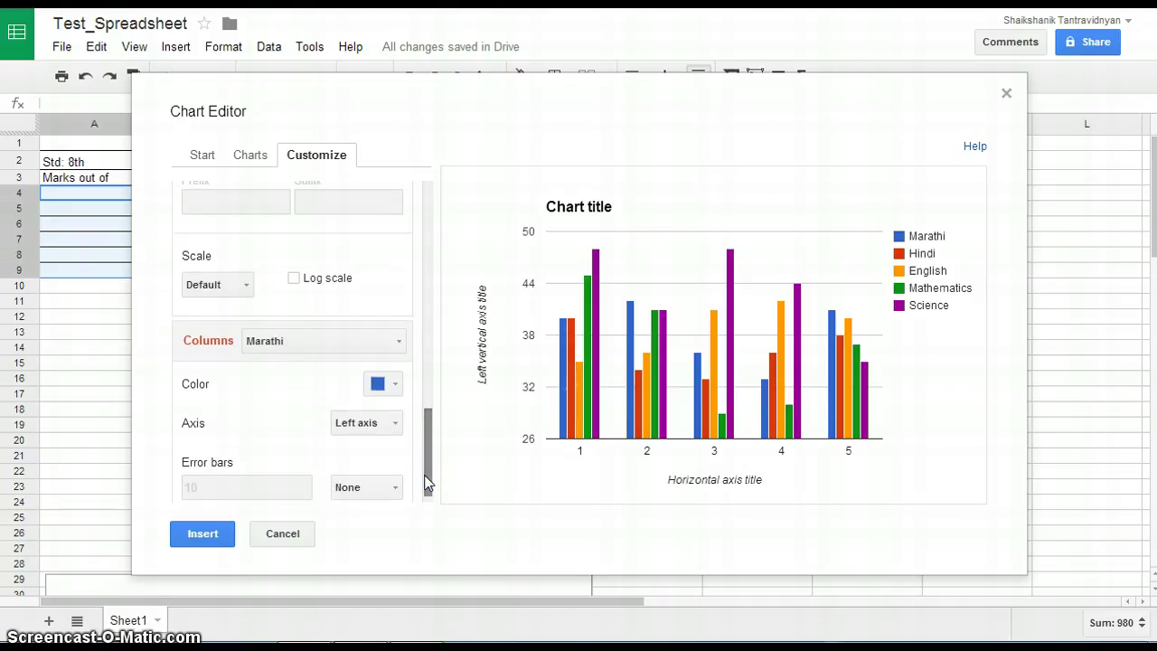
Insert the chart and move it beside the marks table over columns H–L
left_click(214, 535)
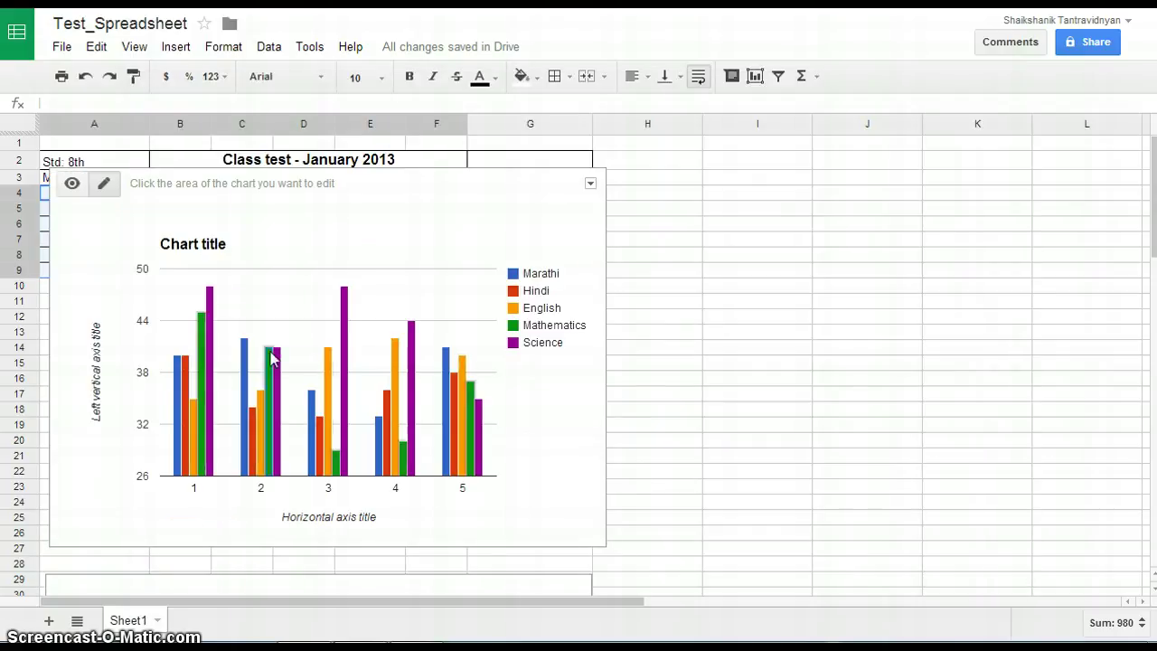
left_click_drag(434, 186, 972, 171)
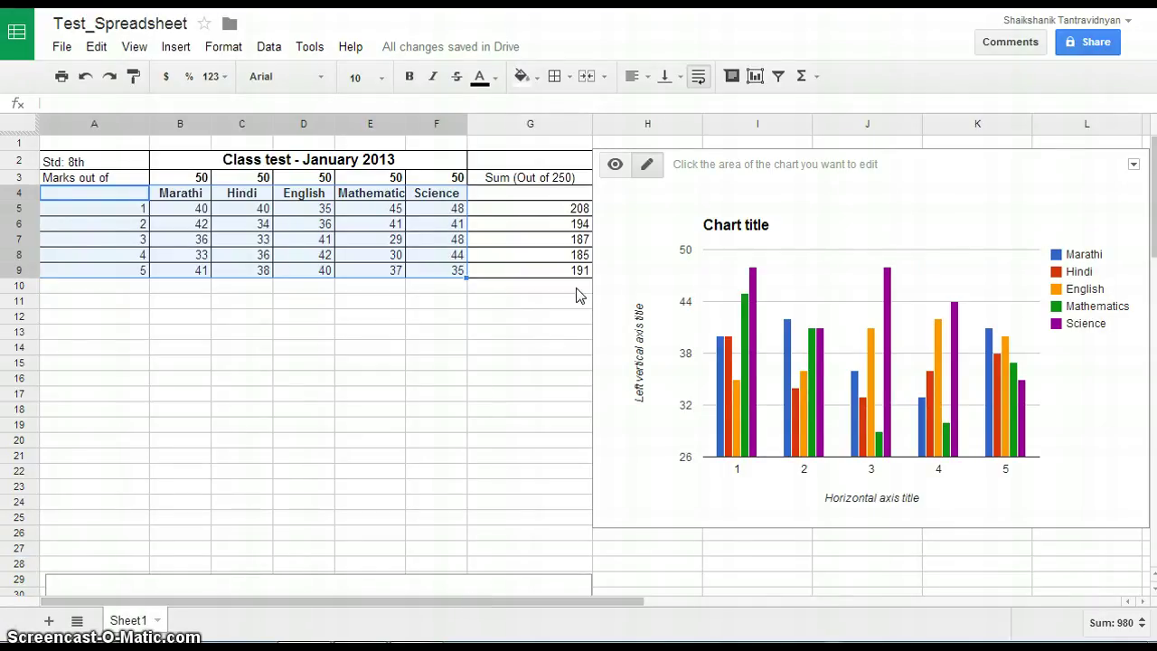
Retitle the chart 'Class Test - January 2013'
left_click(740, 233)
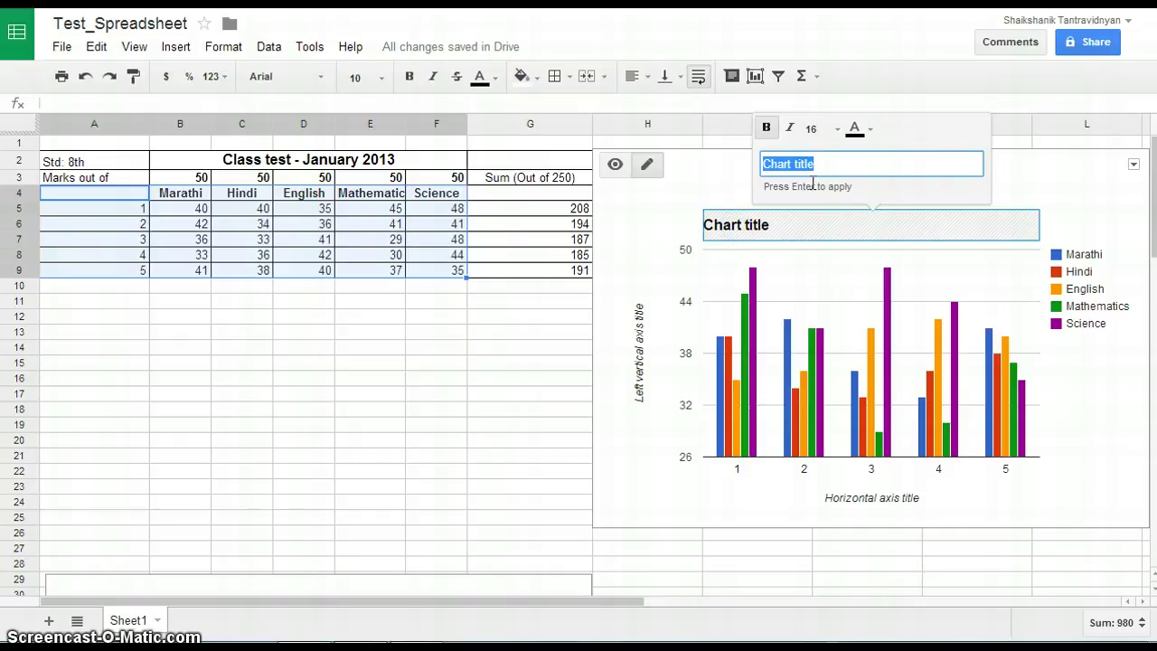
type("Class tTest")
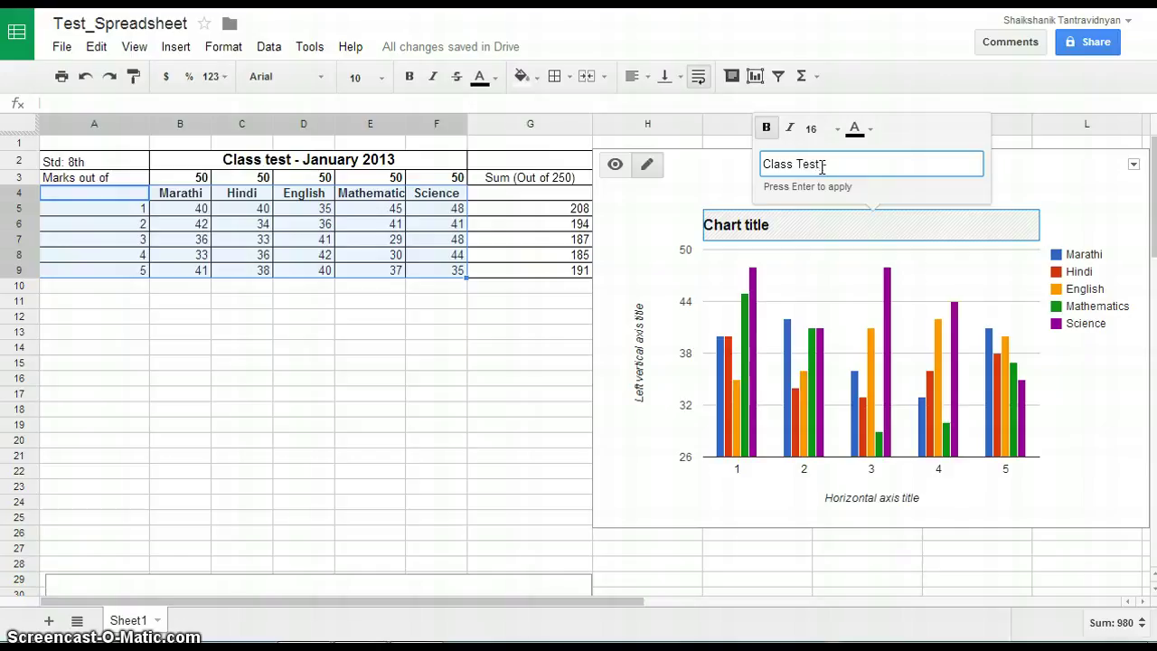
type(" - January 2013")
Label the horizontal axis 'Students' in bold, non-italic, size 15 text
left_click(886, 504)
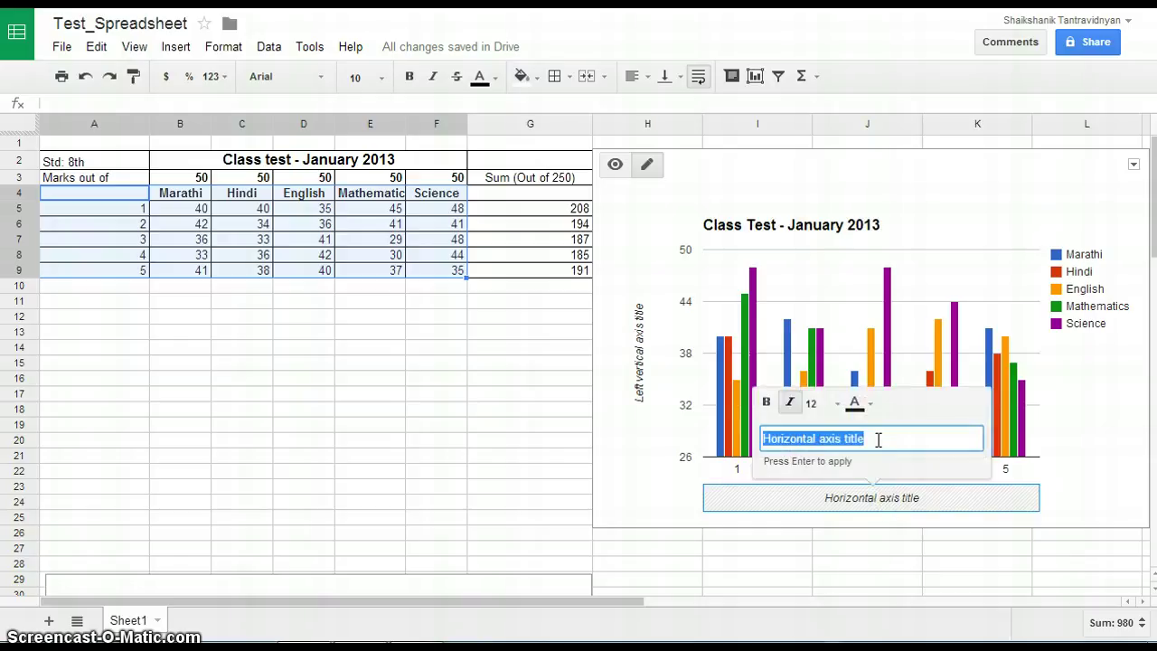
type("Students")
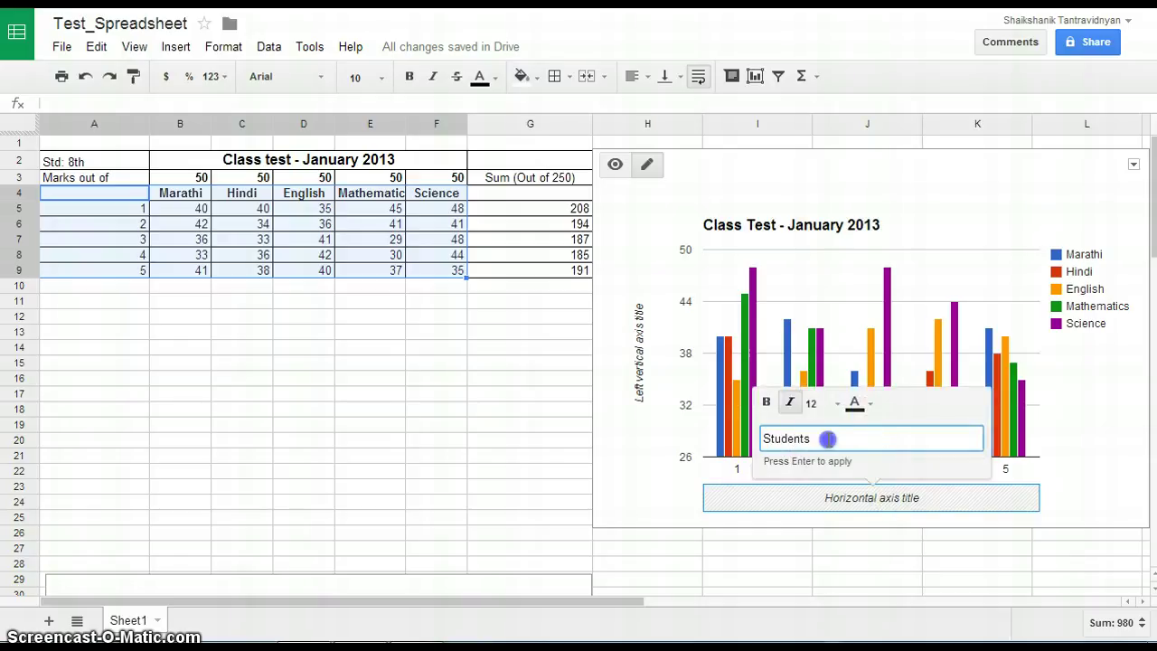
left_click_drag(829, 438, 737, 439)
left_click(790, 404)
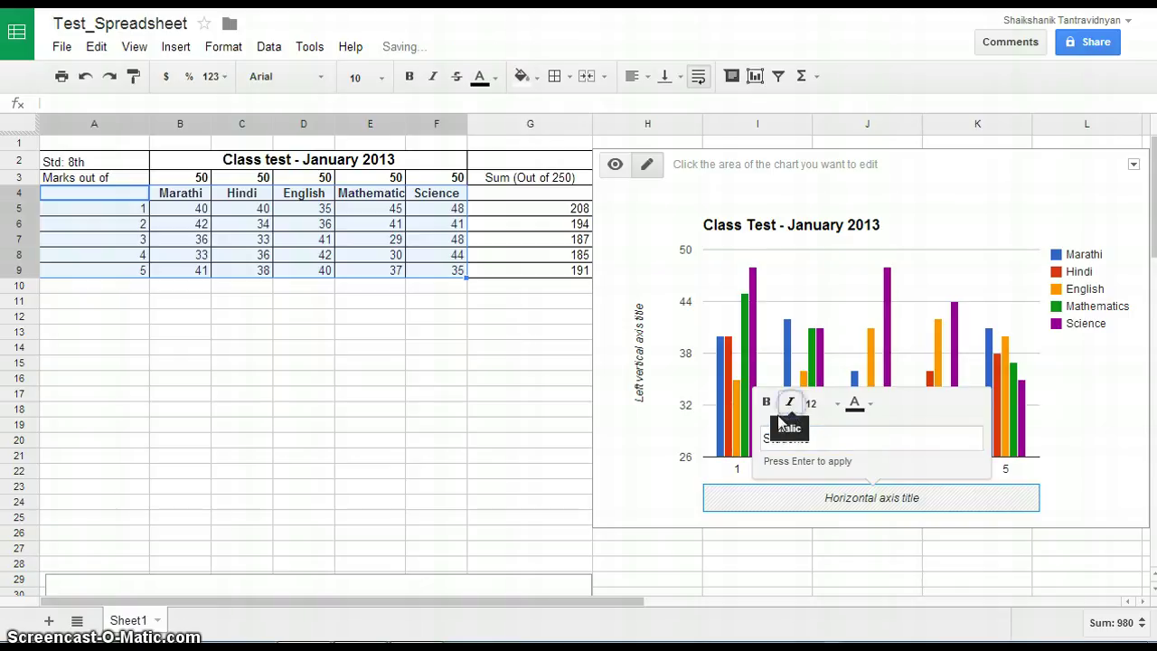
left_click(766, 404)
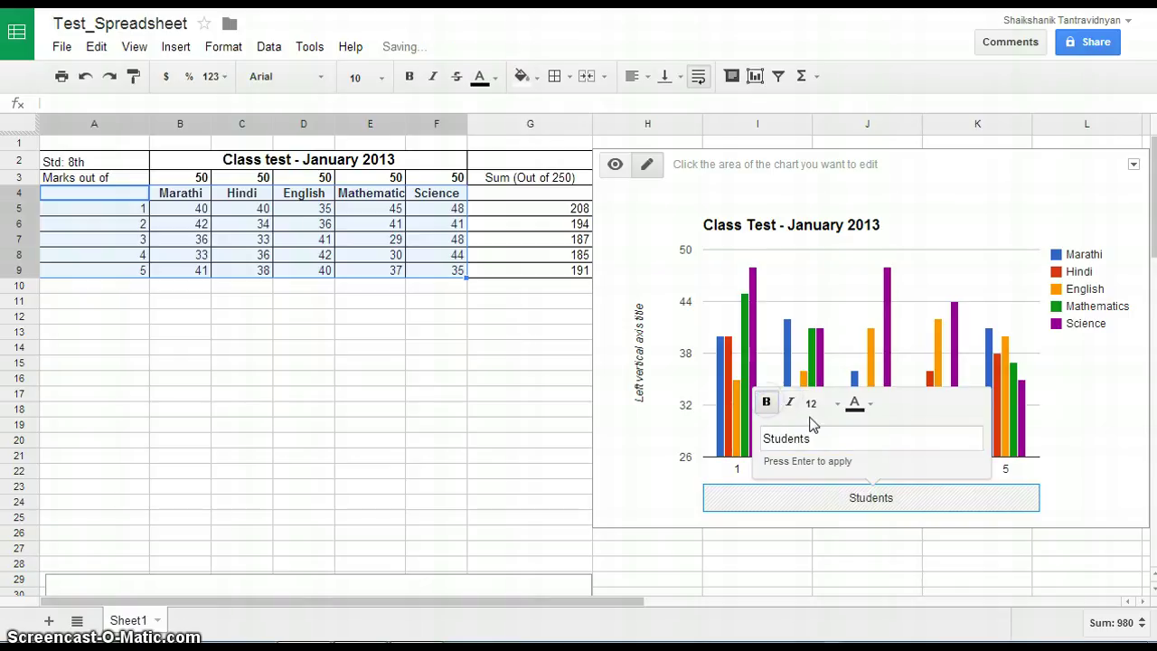
left_click(837, 405)
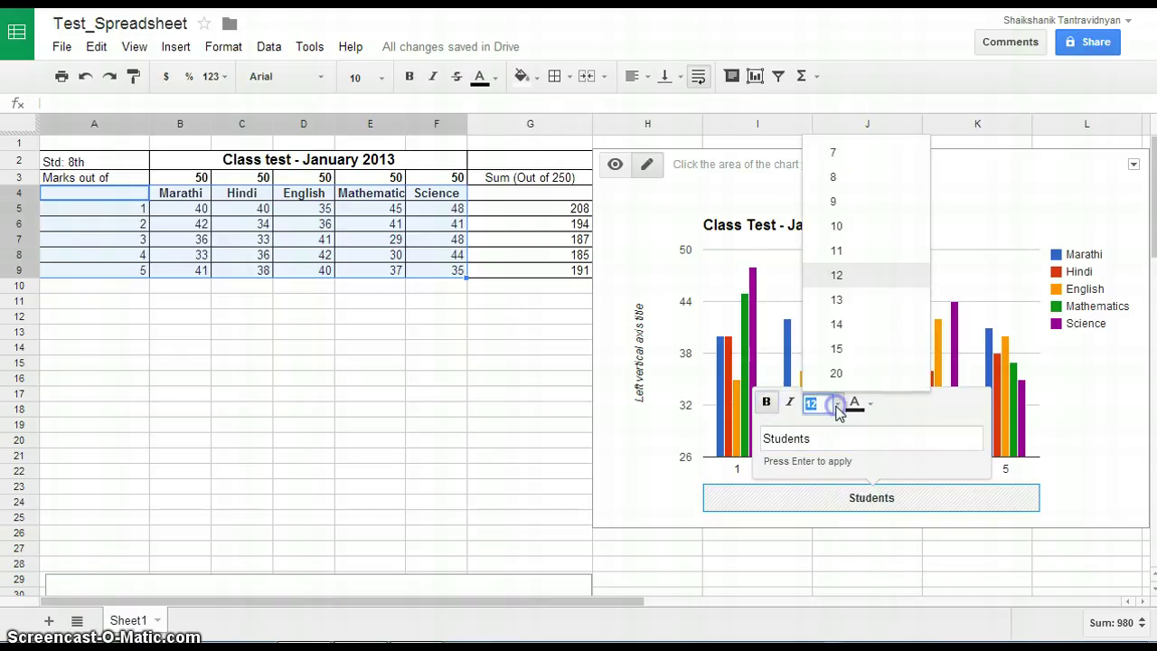
left_click(839, 348)
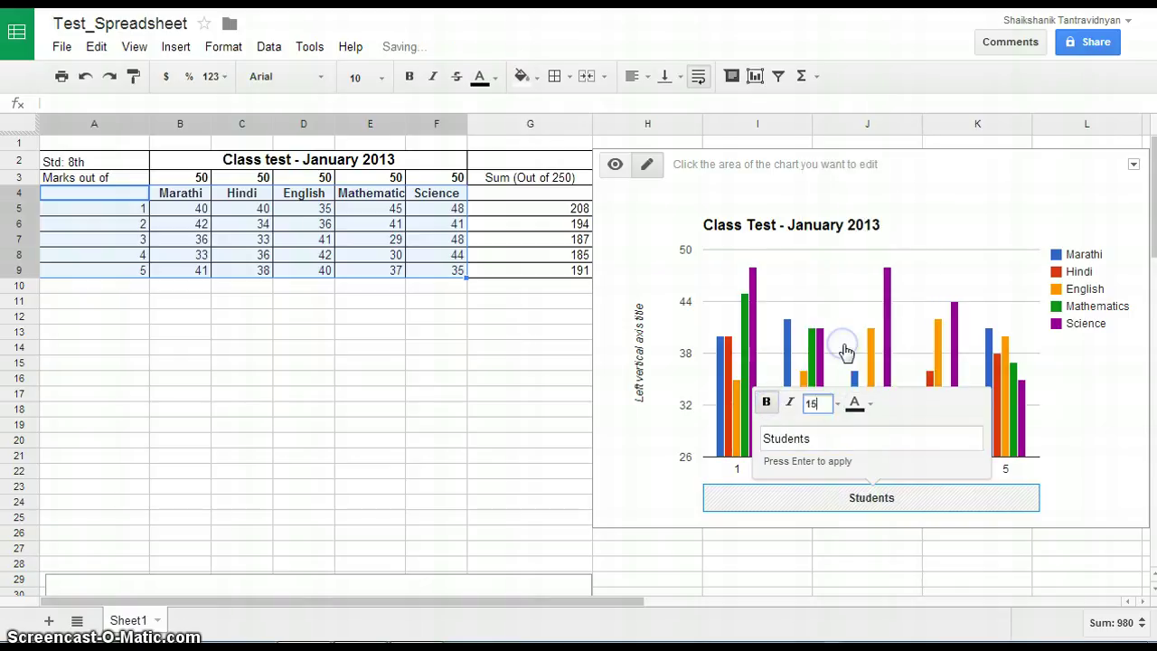
left_click(1068, 505)
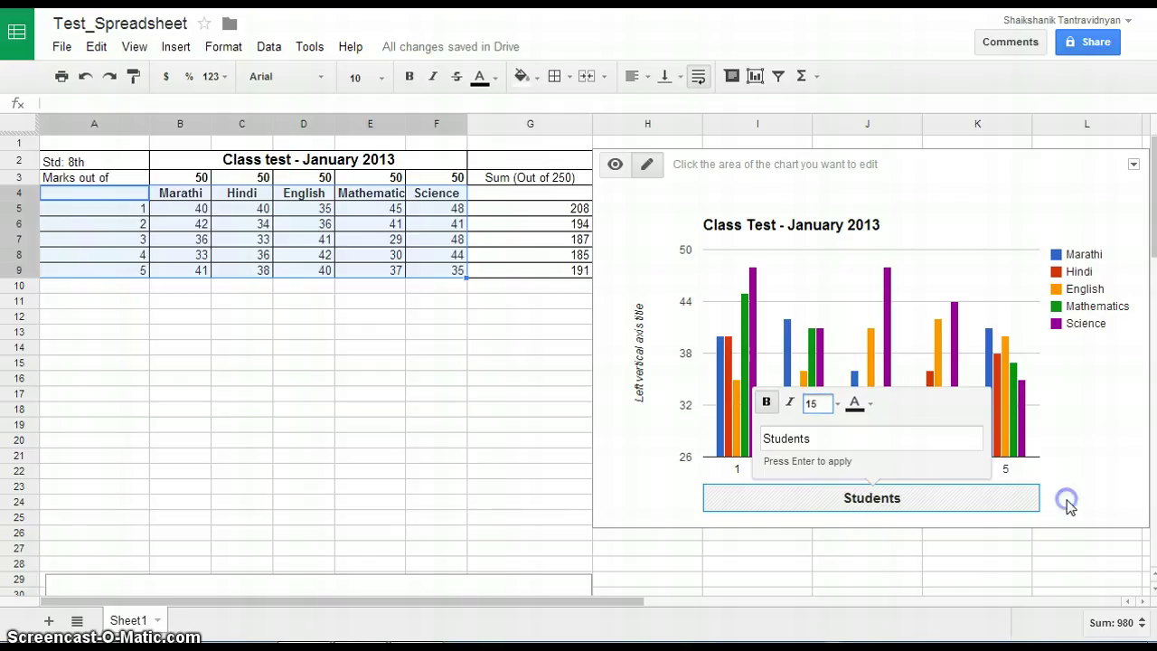
Label the vertical axis 'Marks' in bold, non-italic, size 15 text
left_click(639, 407)
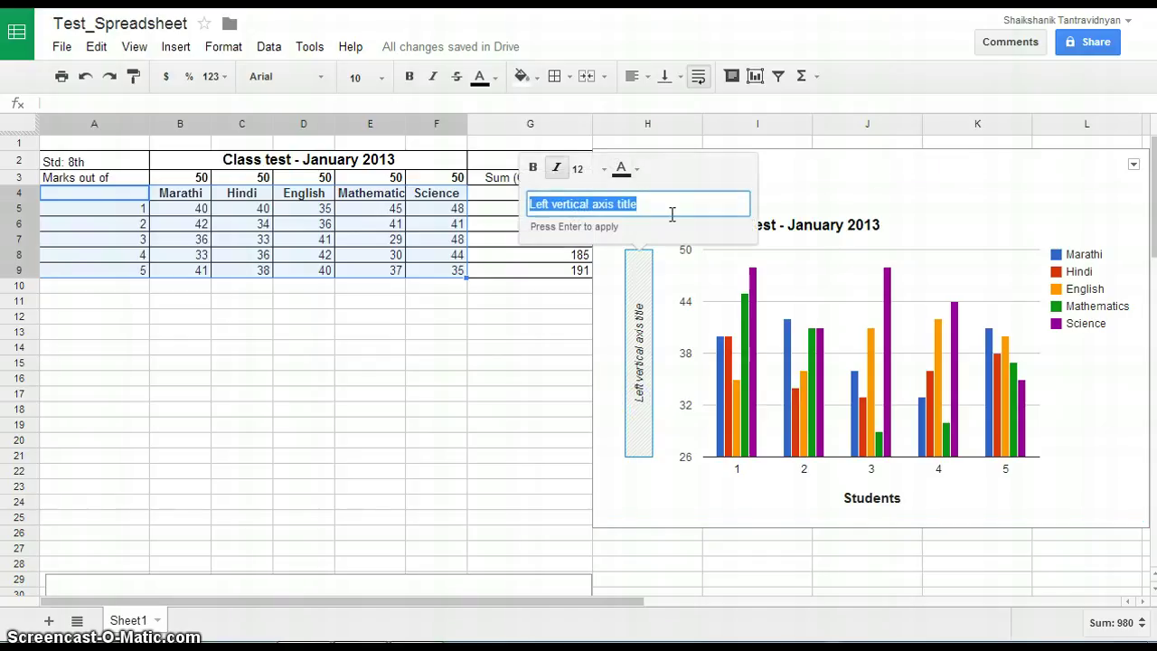
type("Marks")
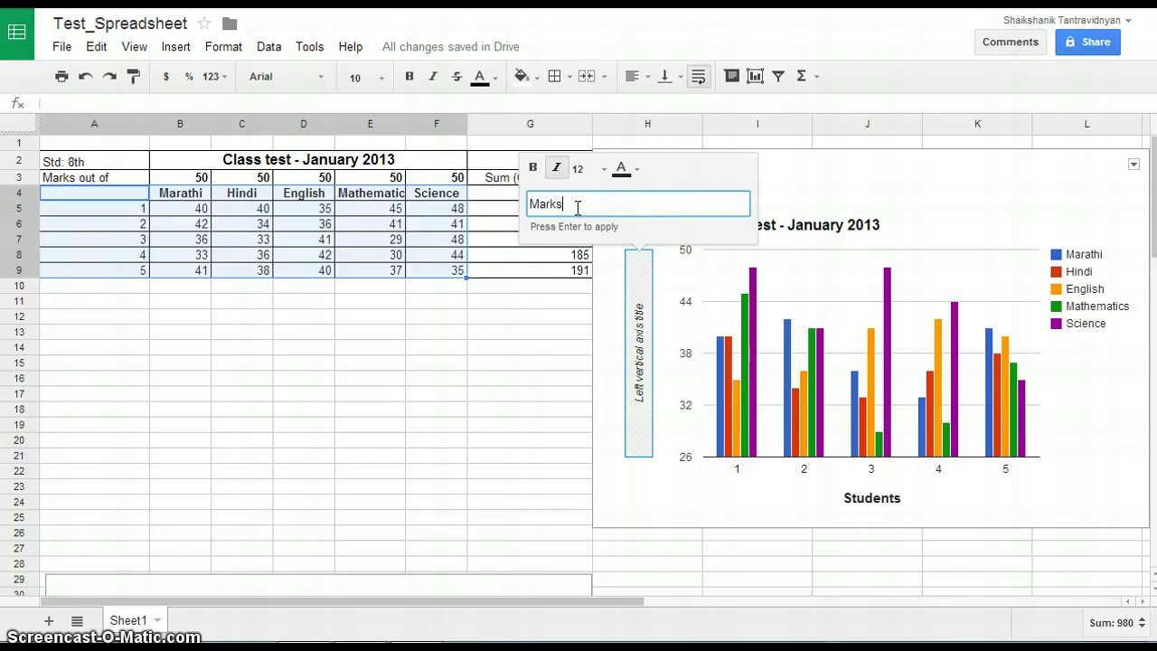
left_click_drag(577, 207, 526, 202)
left_click(534, 167)
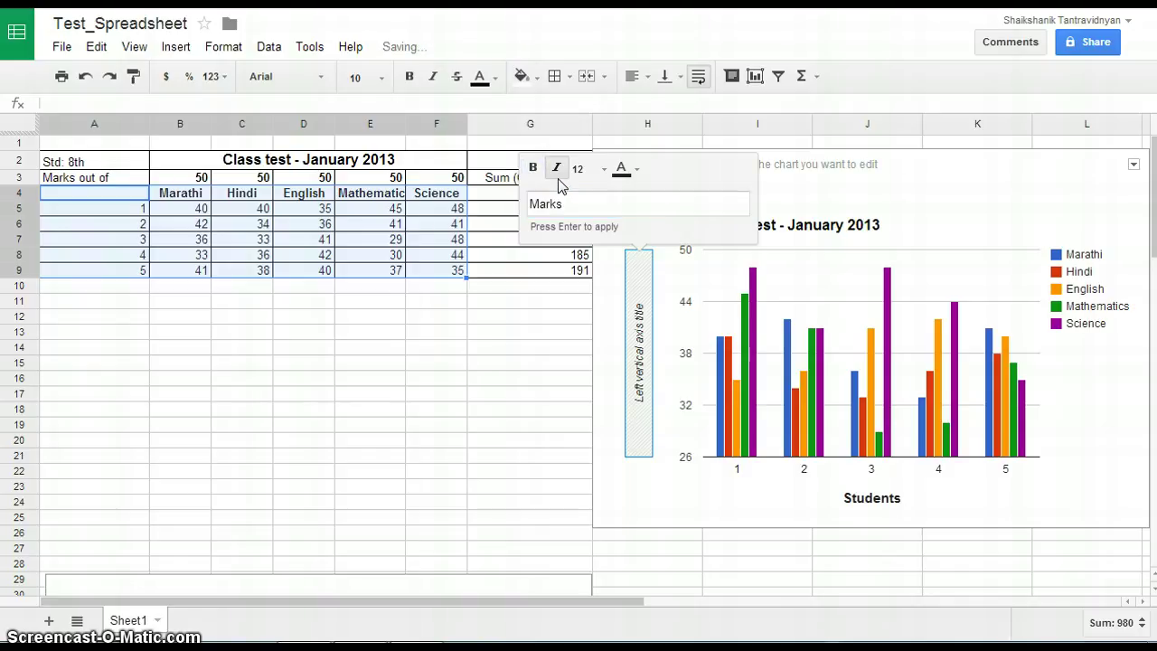
left_click(558, 173)
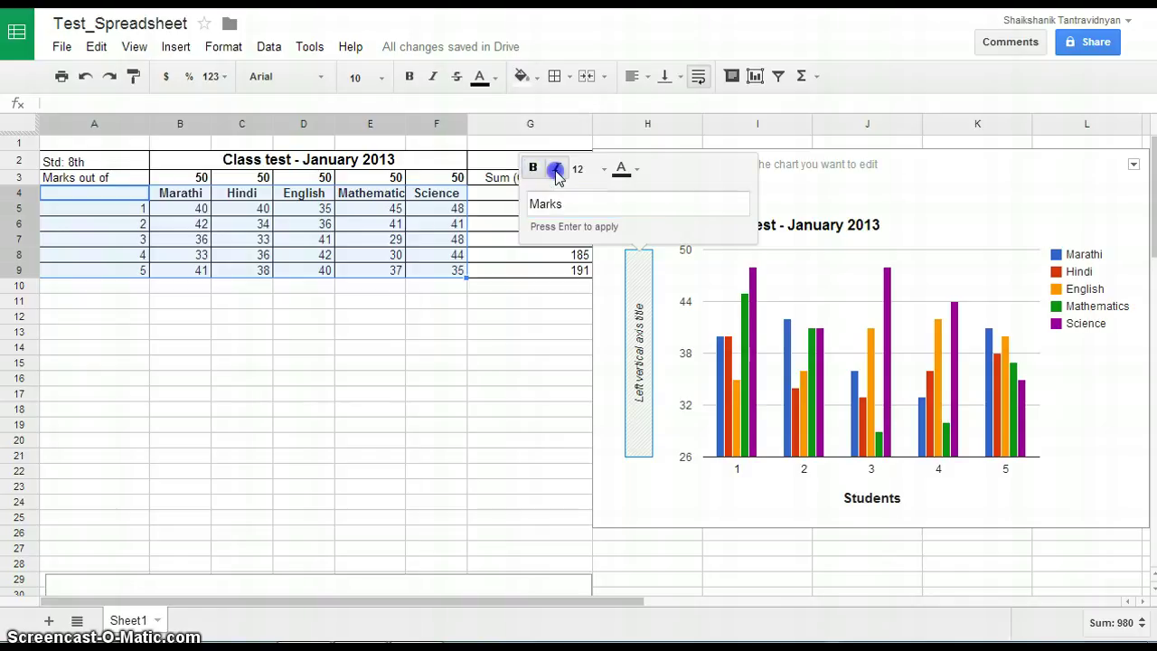
left_click(604, 171)
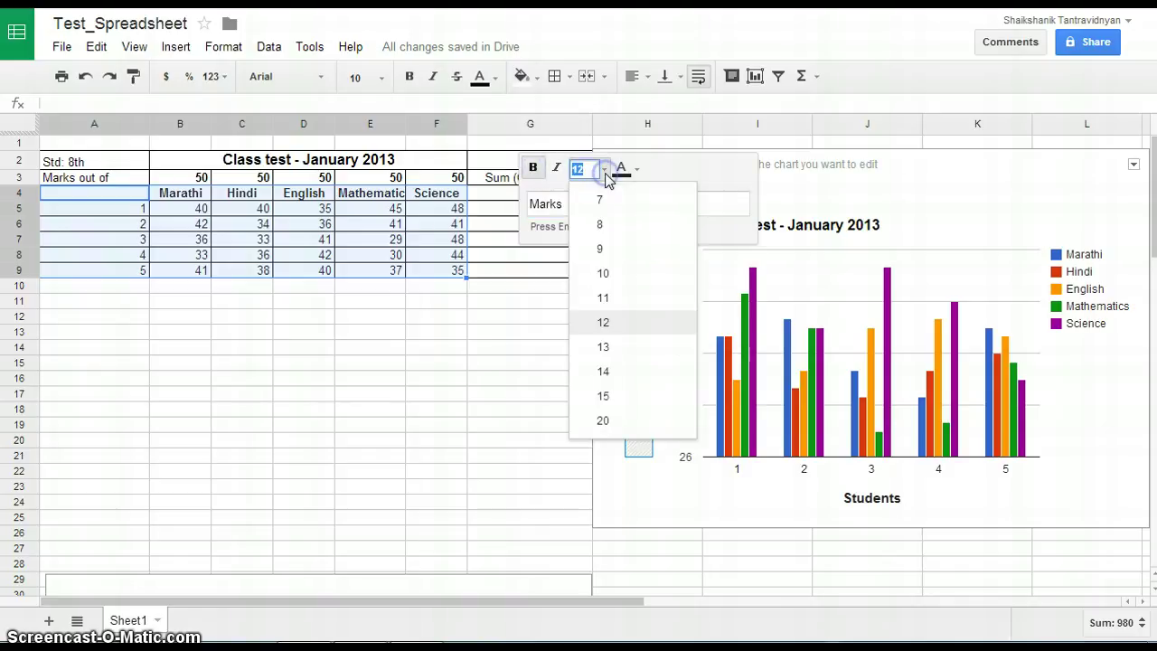
left_click(611, 398)
left_click(664, 498)
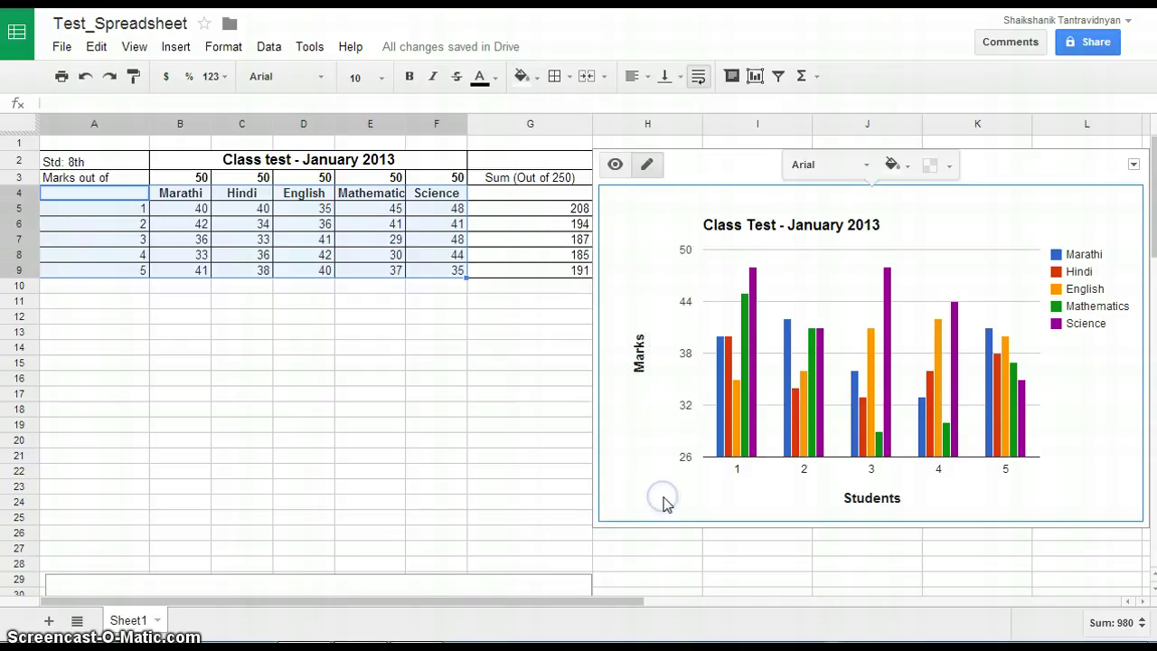